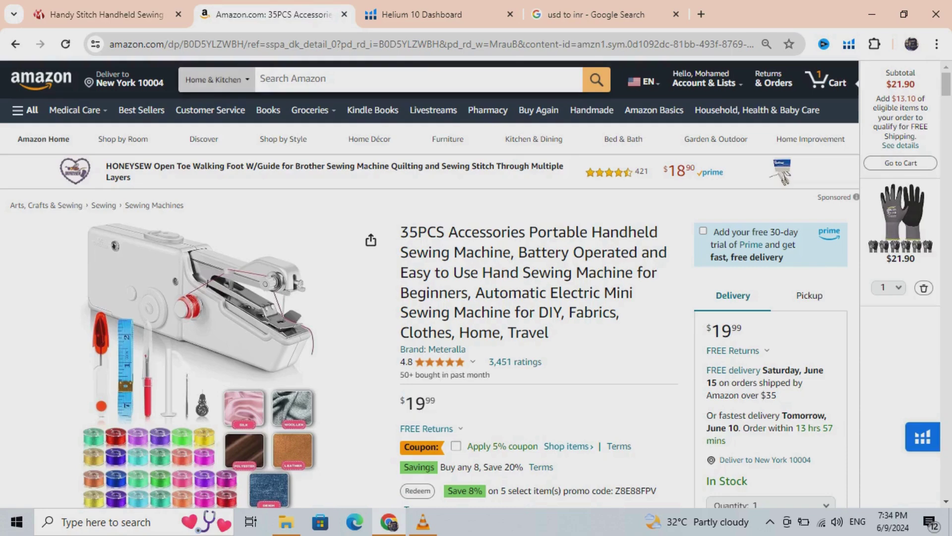
# Step: Compare the handheld sewing machine listings and their prices on IndiaMART and Amazon
pyautogui.hotkey('ctrl', '1')
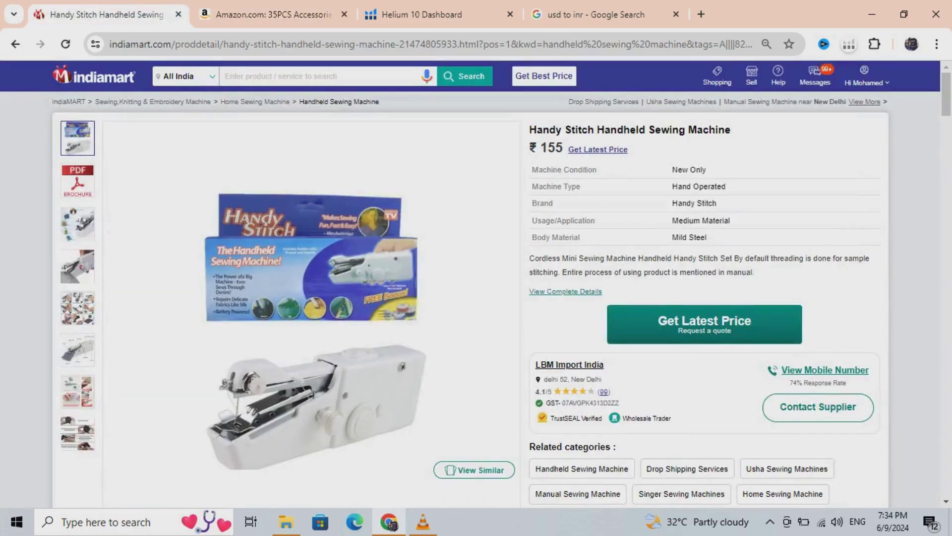
pyautogui.hotkey('ctrl', '3')
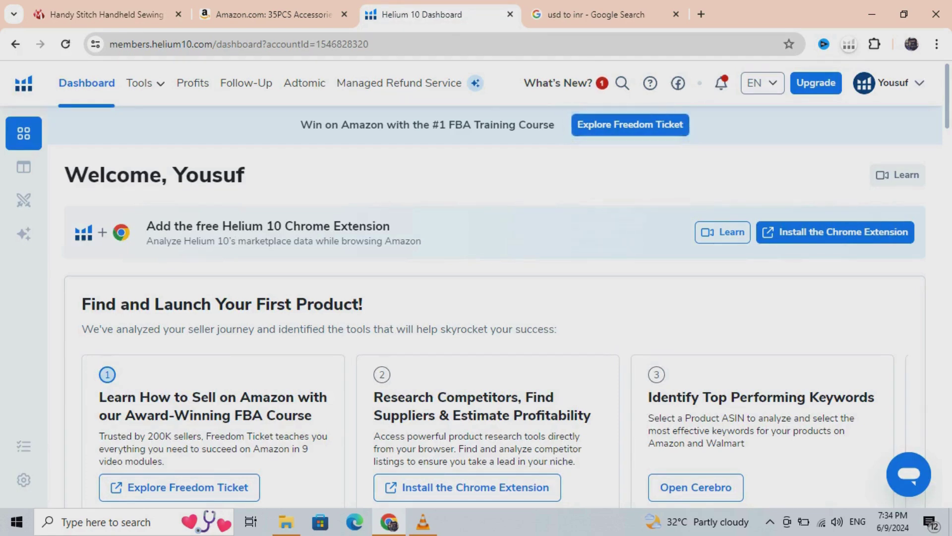
pyautogui.hotkey('ctrl', '2')
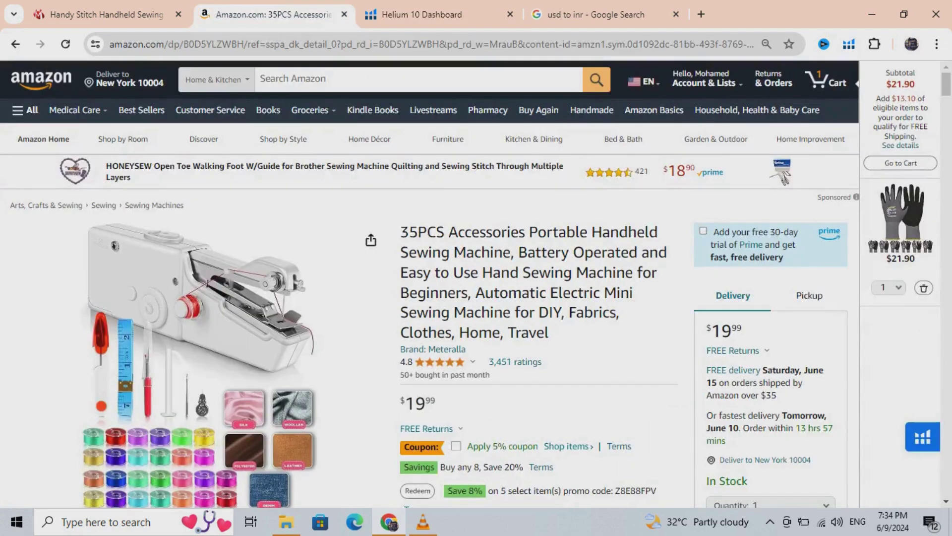
pyautogui.moveTo(284, 141)
pyautogui.hotkey('ctrl', '1')
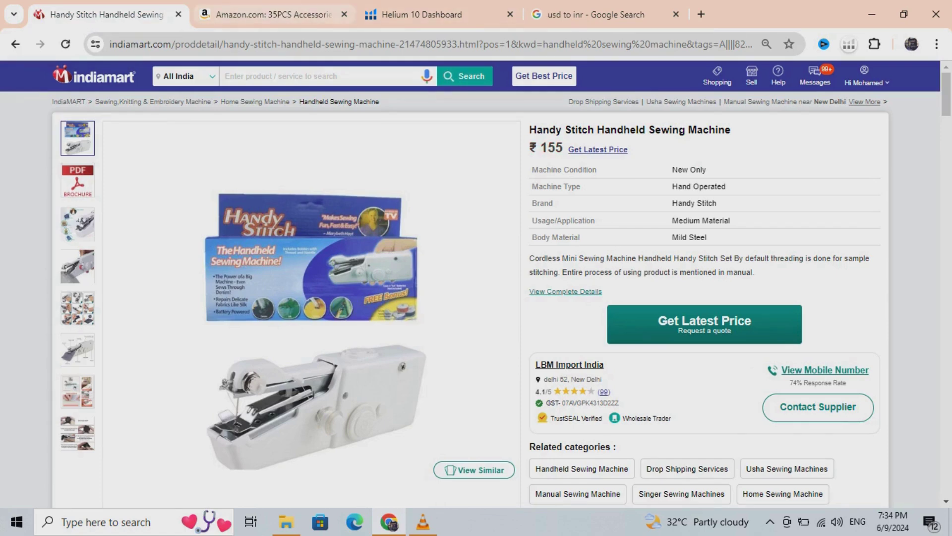
pyautogui.hotkey('ctrl', '2')
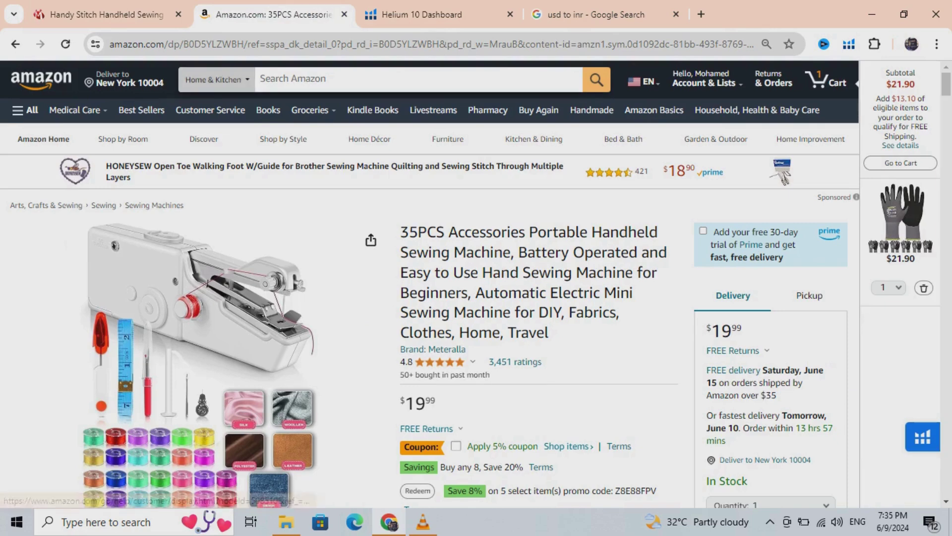
# Step: Shorten the Amazon product page address to end at ref=sspa_dk_detail_0 and load it
pyautogui.click(332, 44)
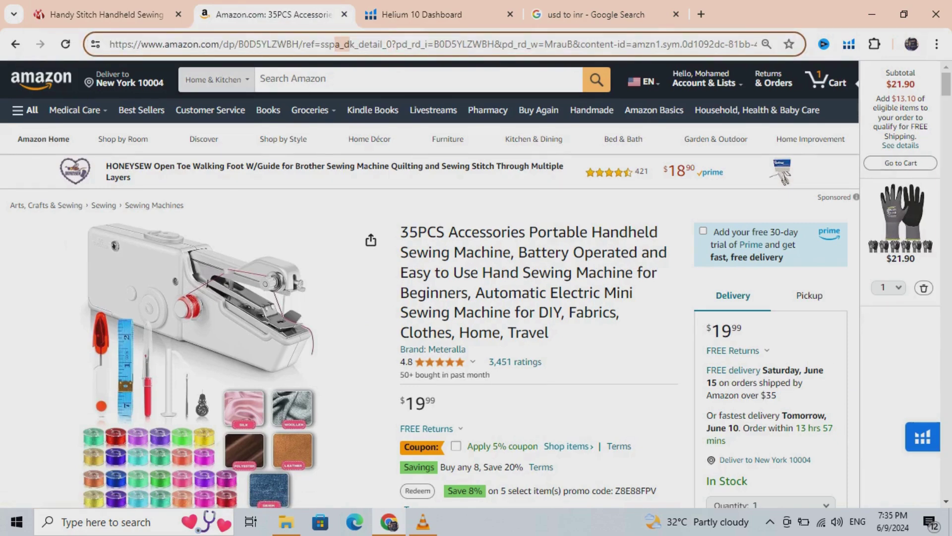
pyautogui.moveTo(339, 45); pyautogui.dragTo(759, 45)
pyautogui.press('BackSpace')
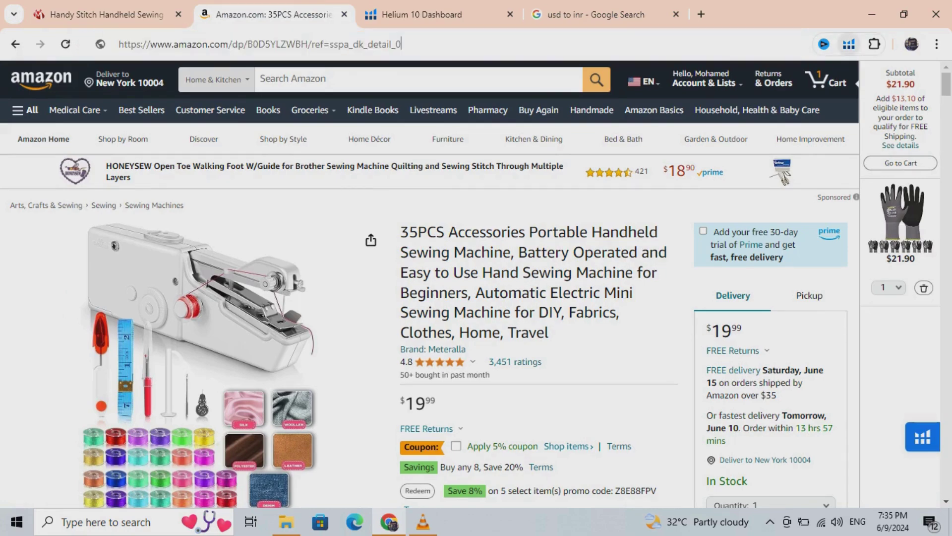
pyautogui.press('Return')
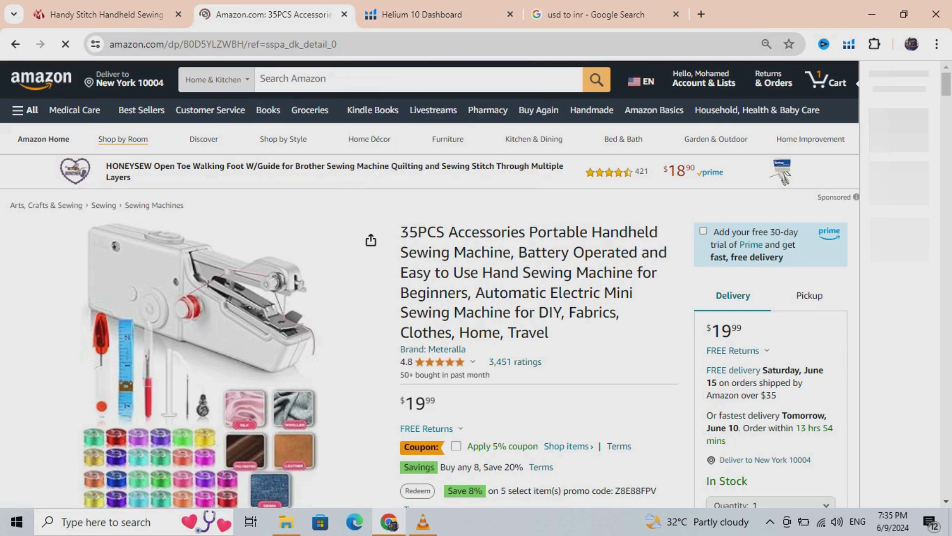
# Step: Switch to Helium 10, open the Black Box product research tool and set its product search to Advanced mode
pyautogui.hotkey('ctrl', 'Tab')
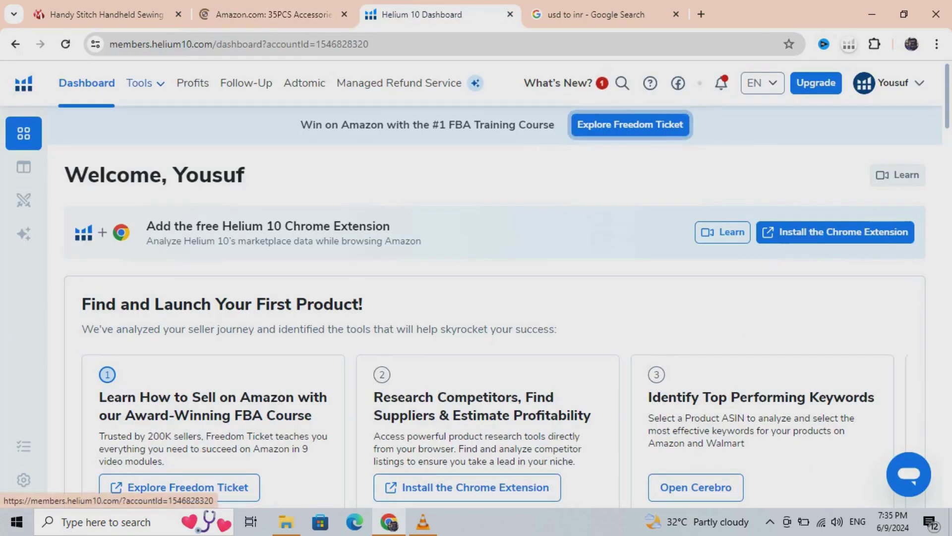
pyautogui.click(144, 83)
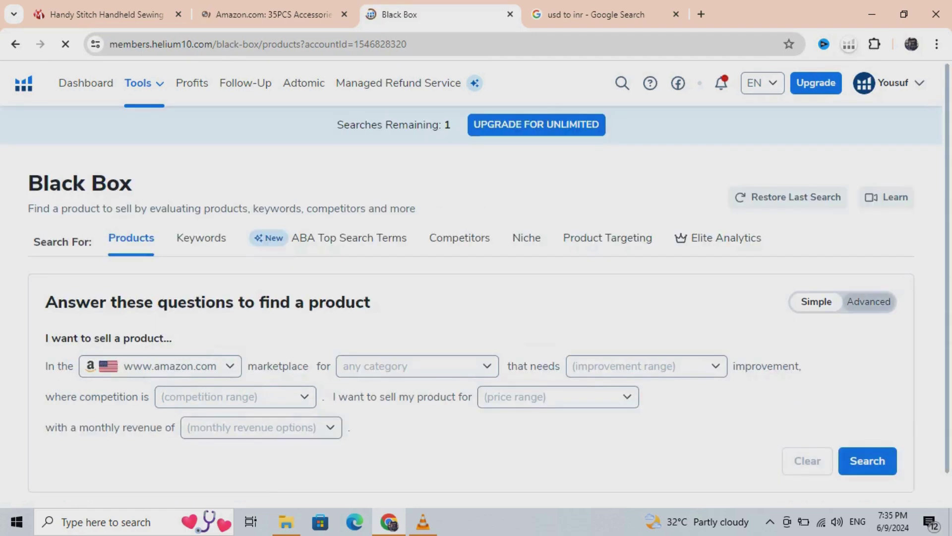
pyautogui.click(869, 302)
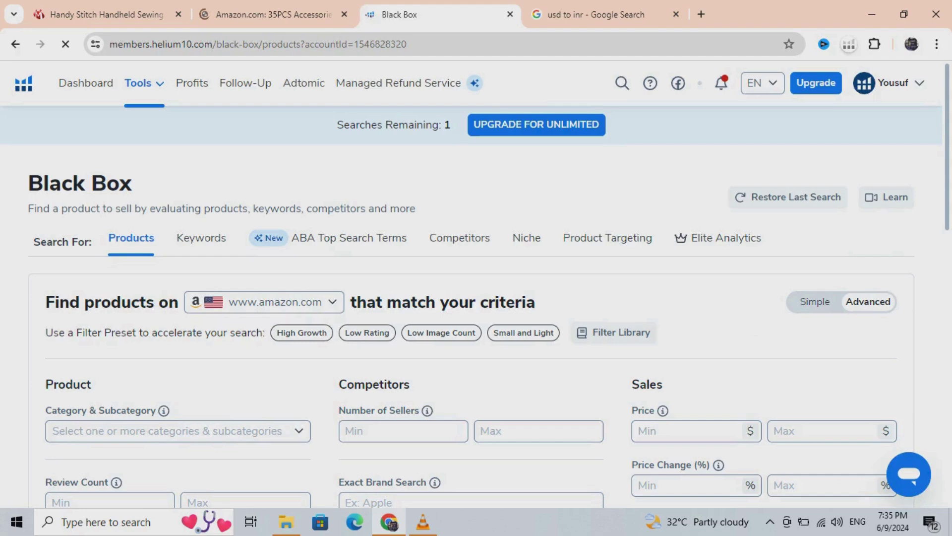
pyautogui.moveTo(337, 125); pyautogui.dragTo(438, 125)
# Step: Limit the product search to the Sewing Machines subcategory under Arts, Crafts & Sewing > Sewing
pyautogui.scroll(-3, 471, 307)
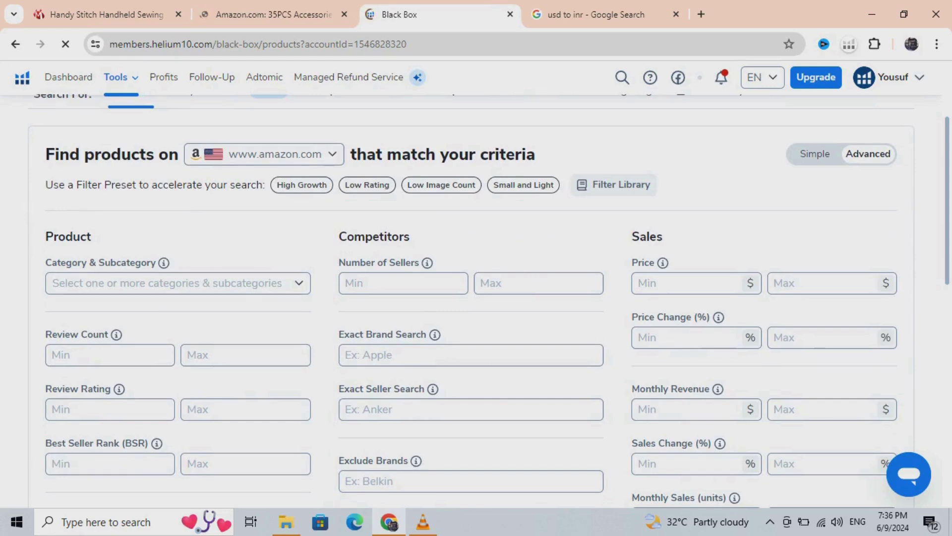
pyautogui.click(173, 283)
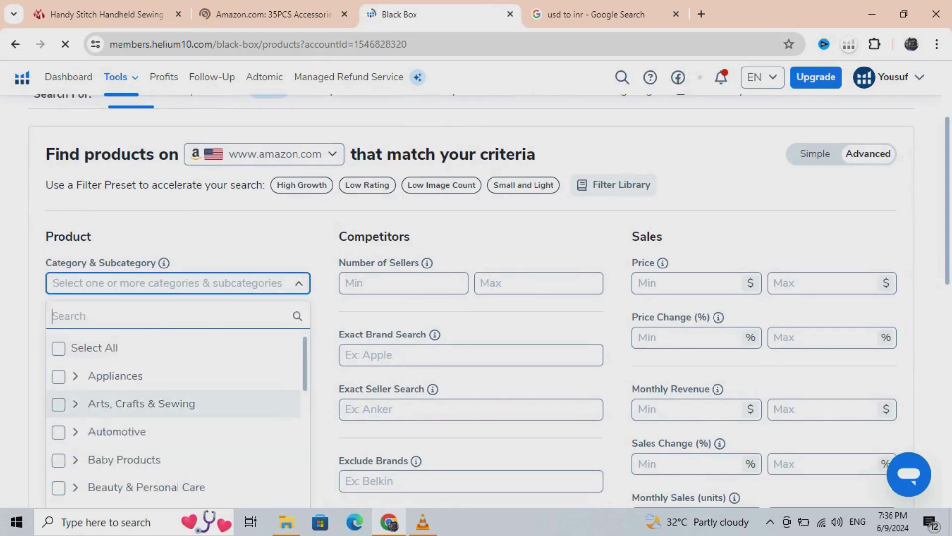
pyautogui.click(75, 403)
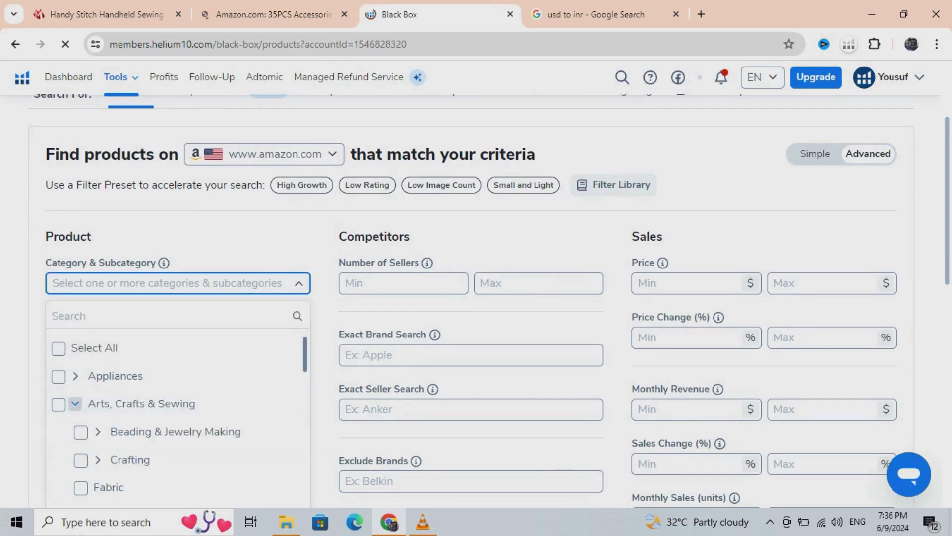
pyautogui.scroll(-4, 190, 422)
pyautogui.scroll(-3, 97, 422)
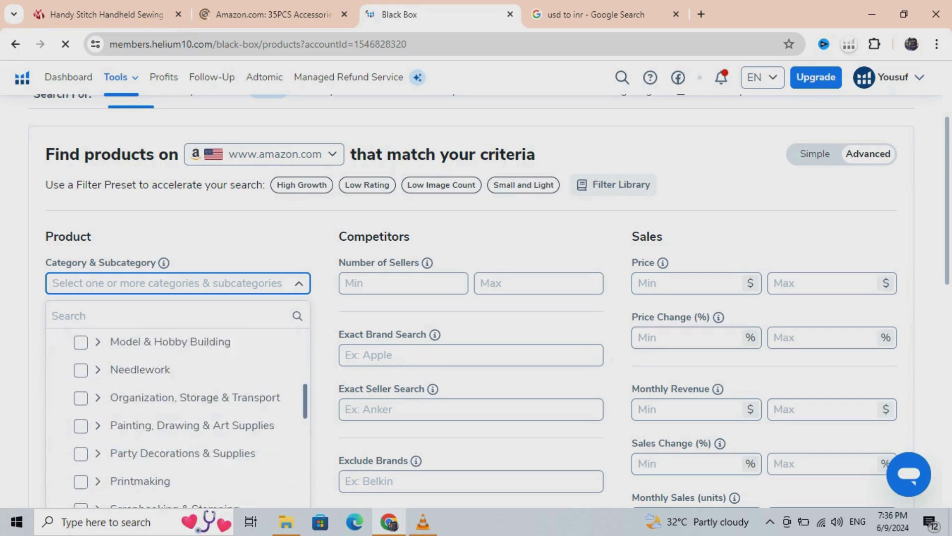
pyautogui.click(97, 421)
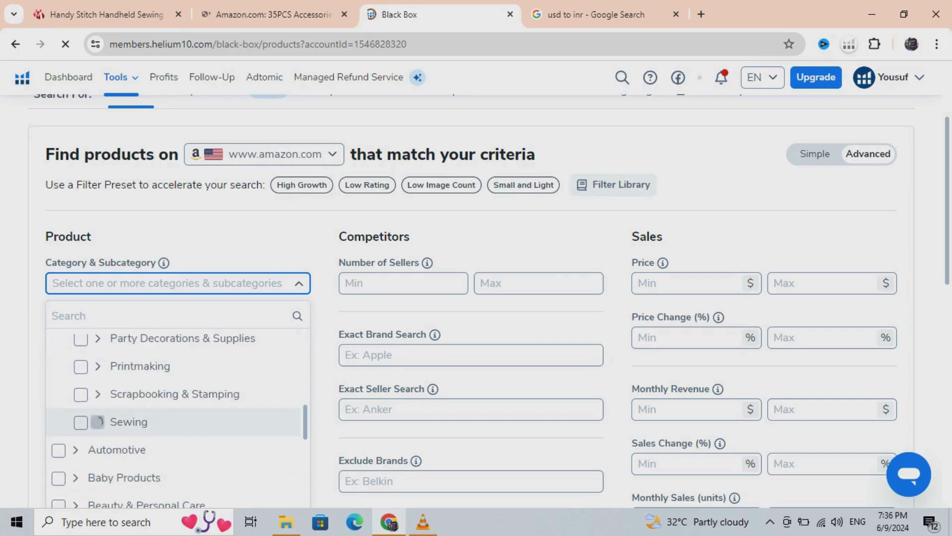
pyautogui.scroll(-5, 188, 422)
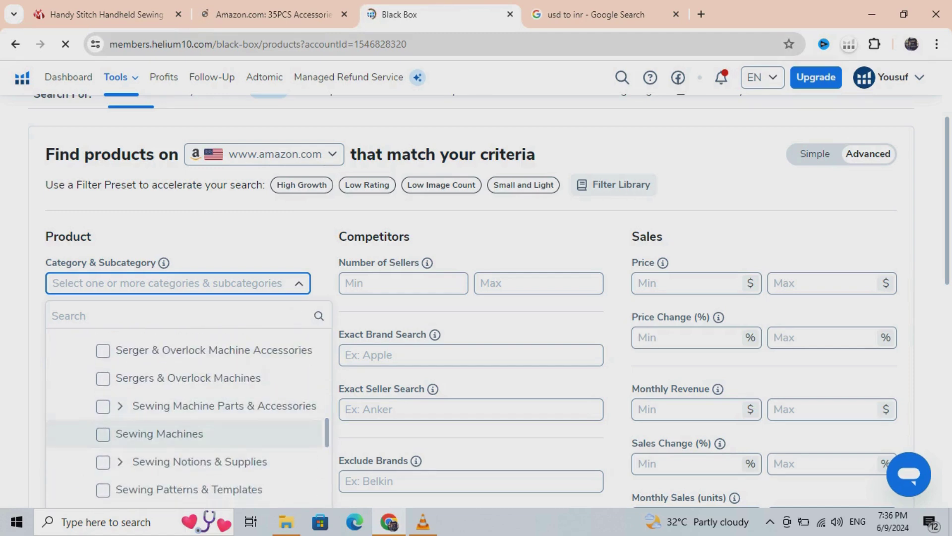
pyautogui.click(188, 432)
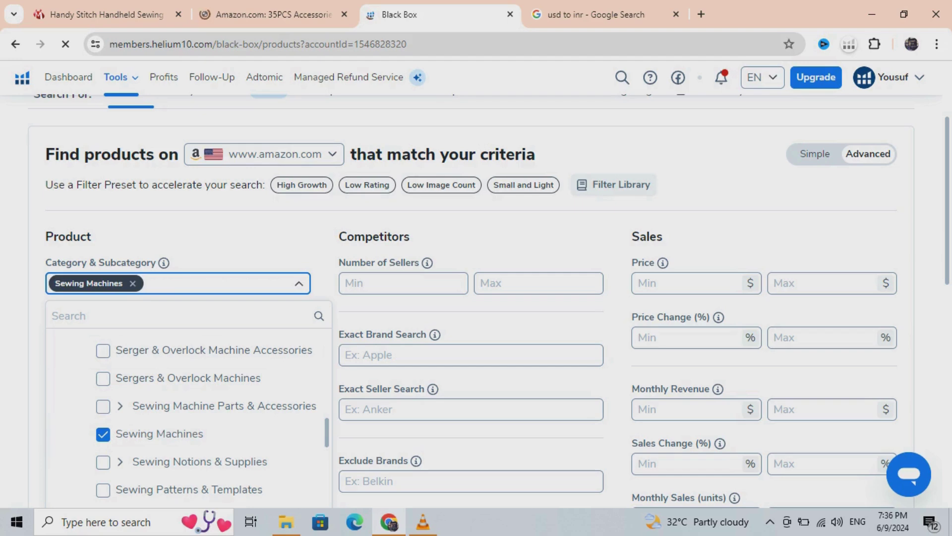
pyautogui.scroll(-1, 472, 301)
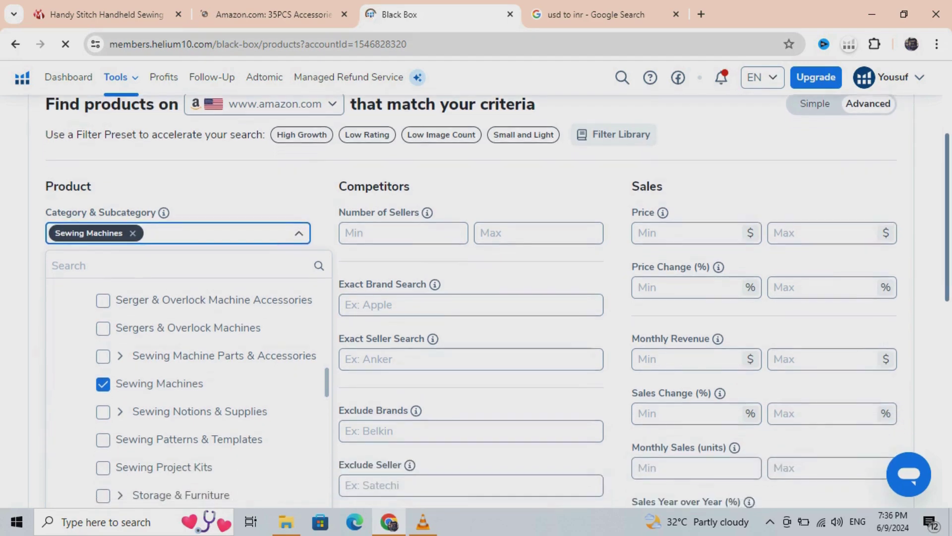
pyautogui.press('Escape')
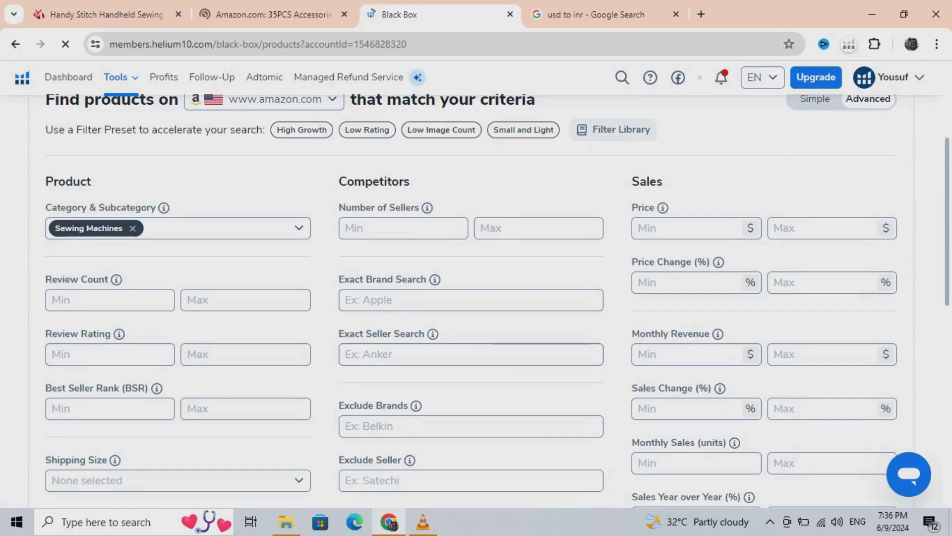
# Step: Set the minimum monthly revenue filter to $200
pyautogui.click(689, 354)
pyautogui.write('2')
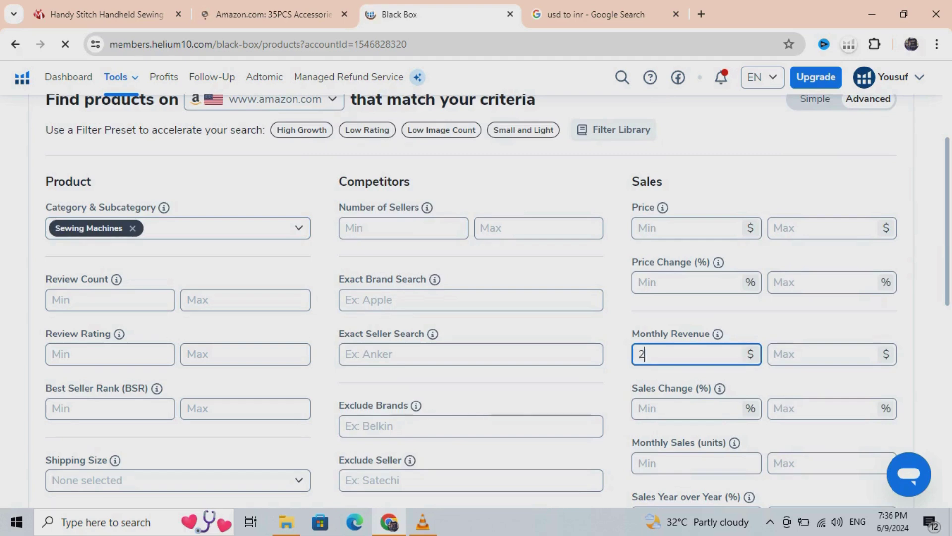
pyautogui.write('00')
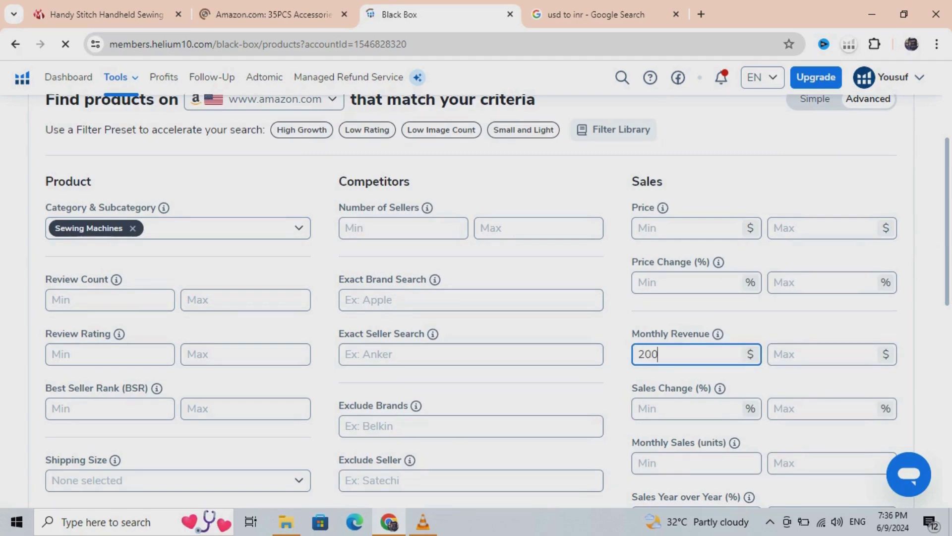
# Step: Enter "handheld sewing machine" as the title keywords filter
pyautogui.scroll(-1, 496, 298)
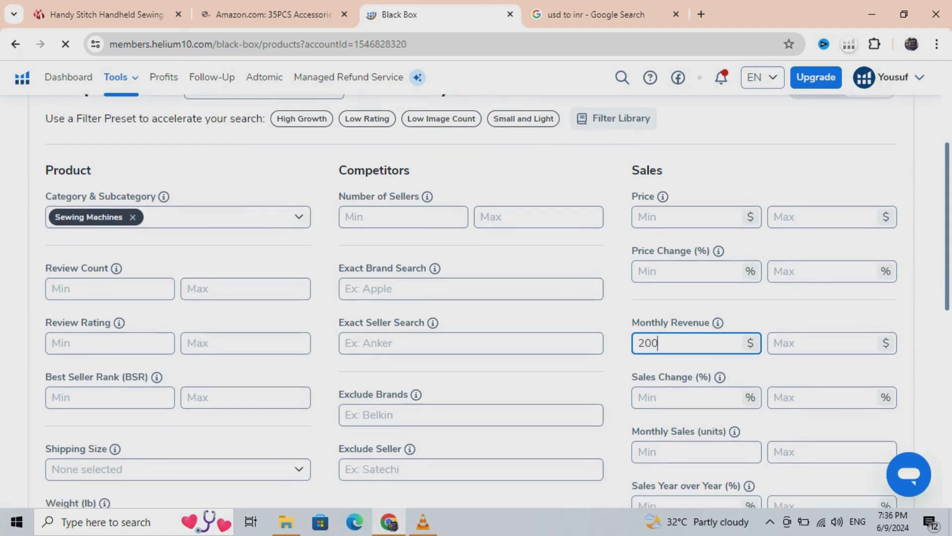
pyautogui.scroll(-2, 496, 297)
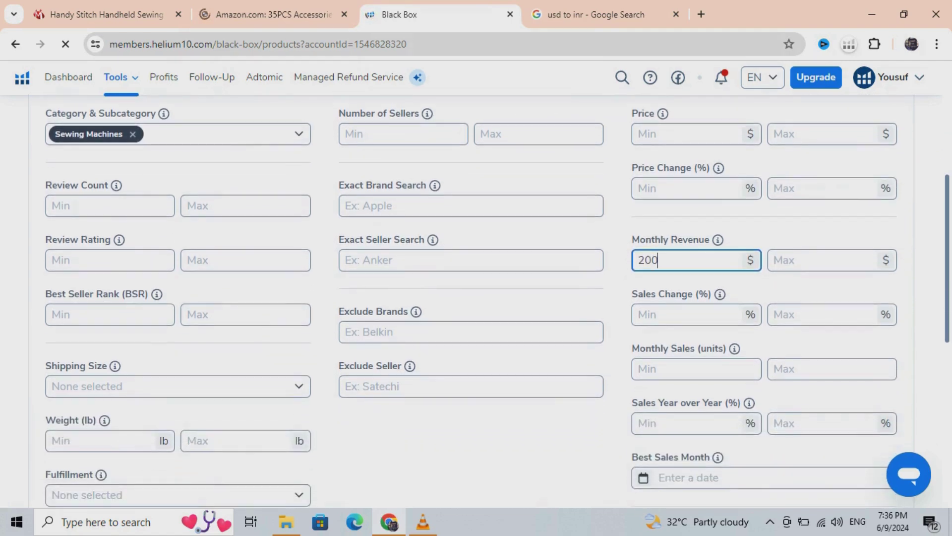
pyautogui.scroll(-5, 496, 297)
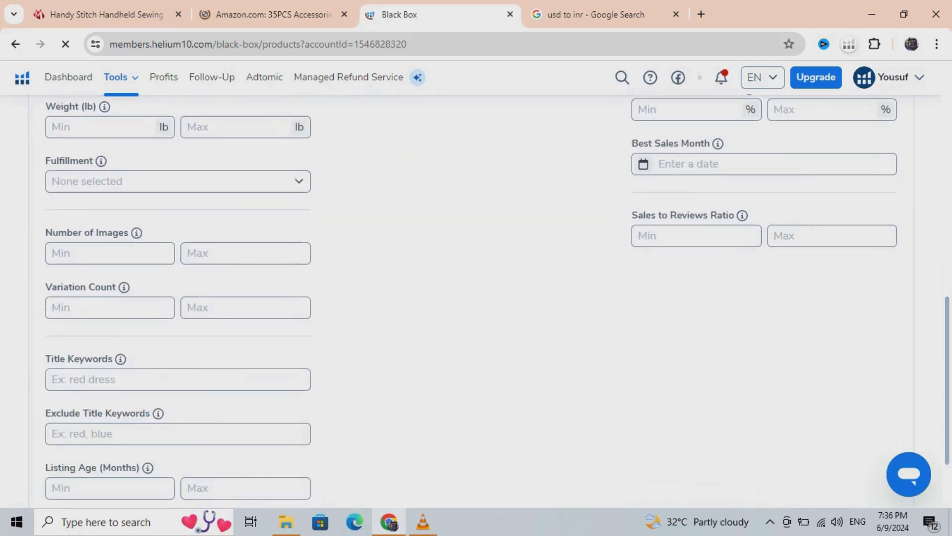
pyautogui.click(99, 378)
pyautogui.write('ha')
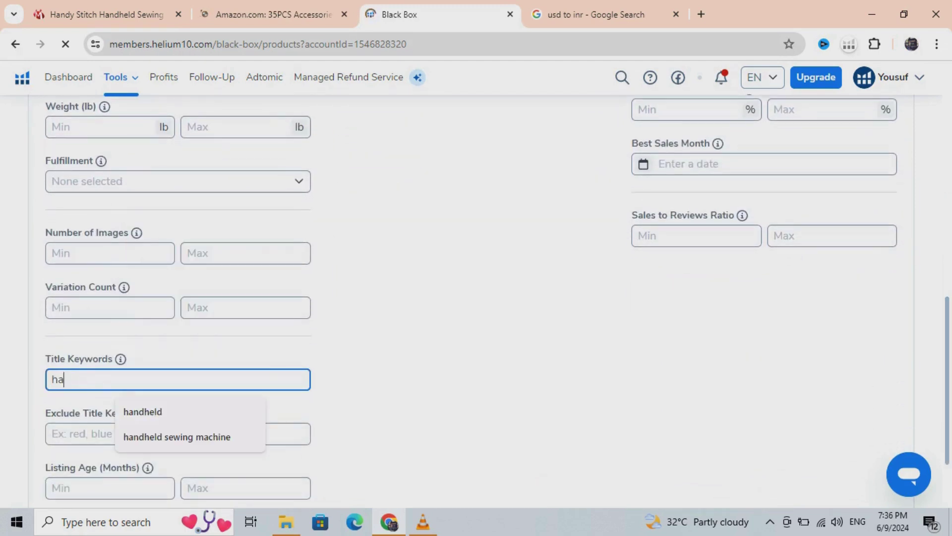
pyautogui.write('ndheld sewin')
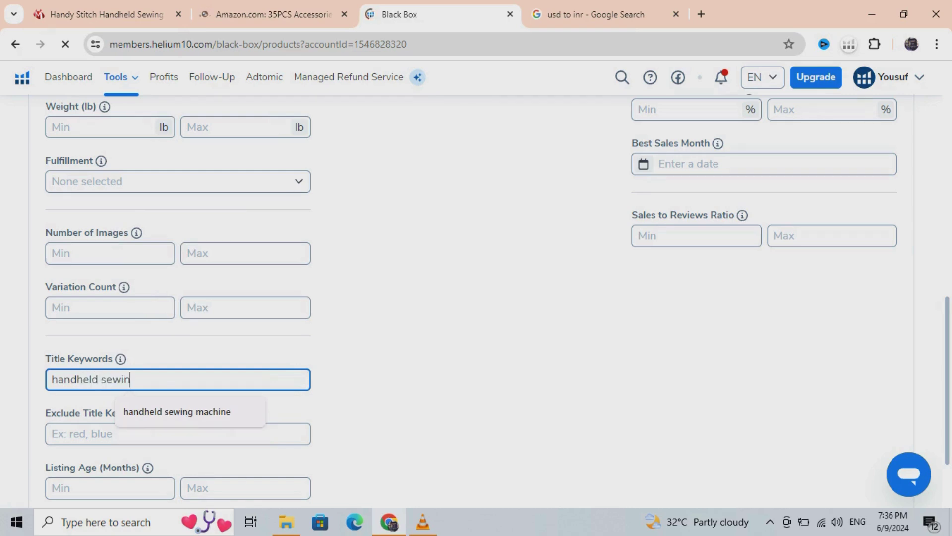
pyautogui.write('g machine')
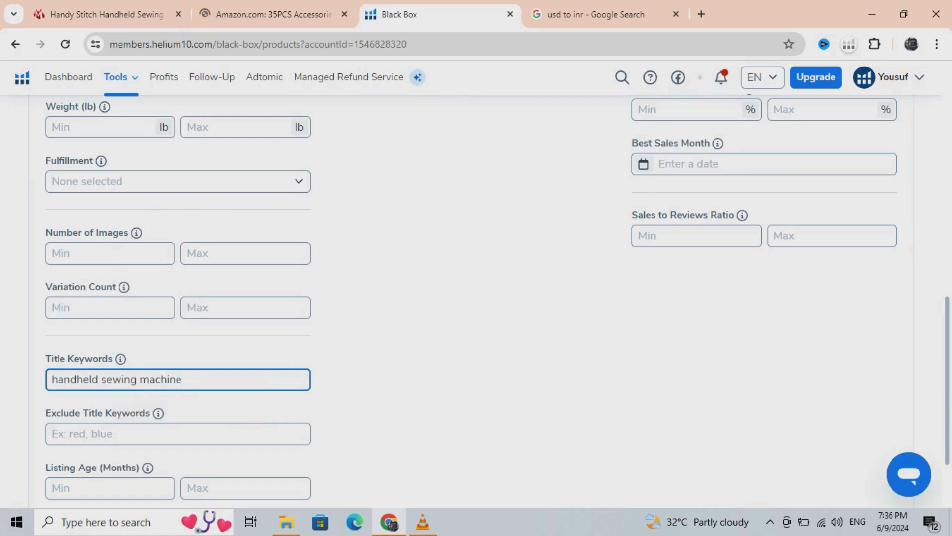
# Step: Run the filtered product search and review the sales and revenue of the first matching product
pyautogui.scroll(-2, 476, 297)
pyautogui.click(868, 428)
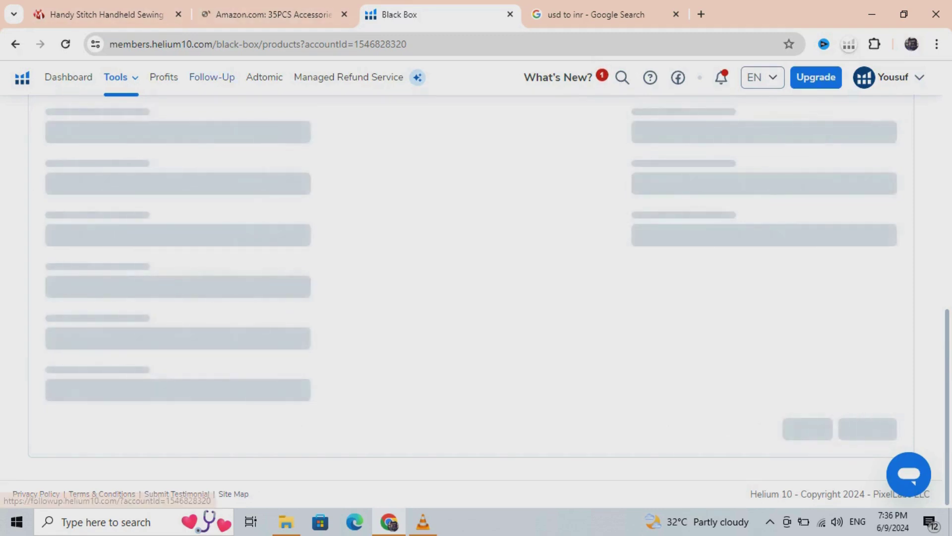
pyautogui.scroll(-3, 476, 298)
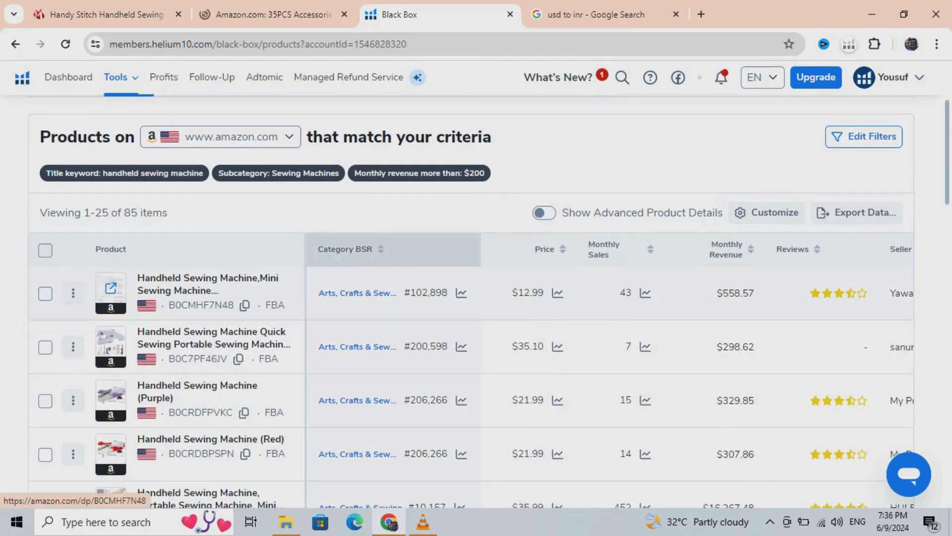
pyautogui.moveTo(110, 290)
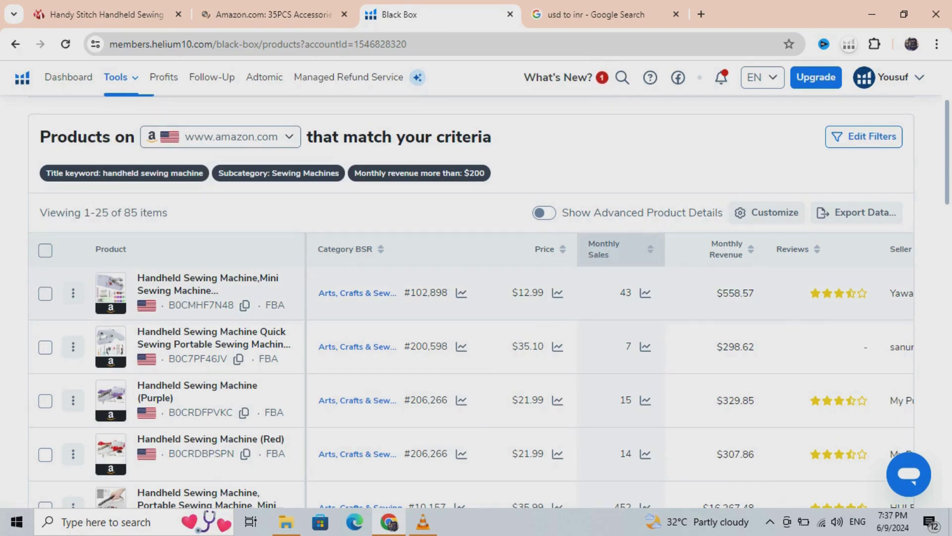
# Step: Convert 558 US dollars to Indian rupees in Google's currency converter and return to the Black Box results
pyautogui.click(595, 14)
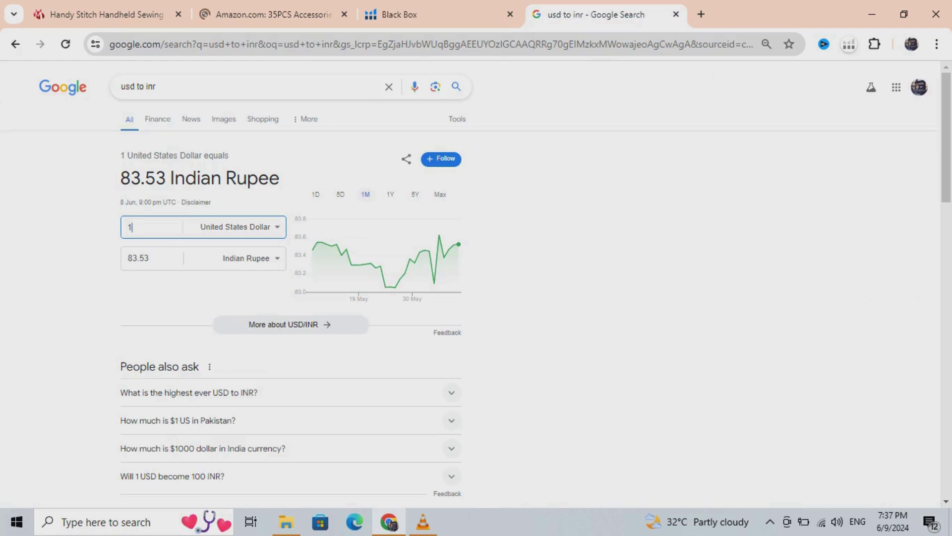
pyautogui.write('558')
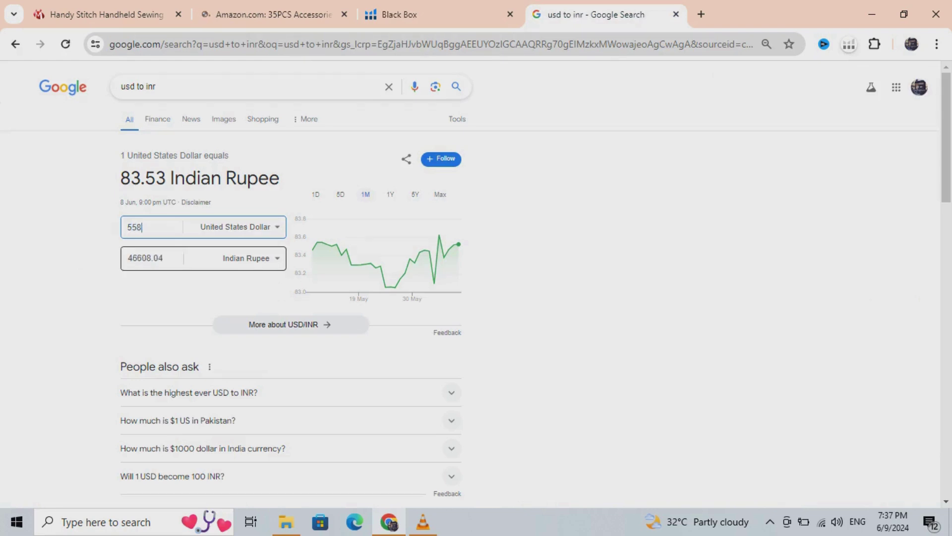
pyautogui.moveTo(128, 258); pyautogui.dragTo(151, 259)
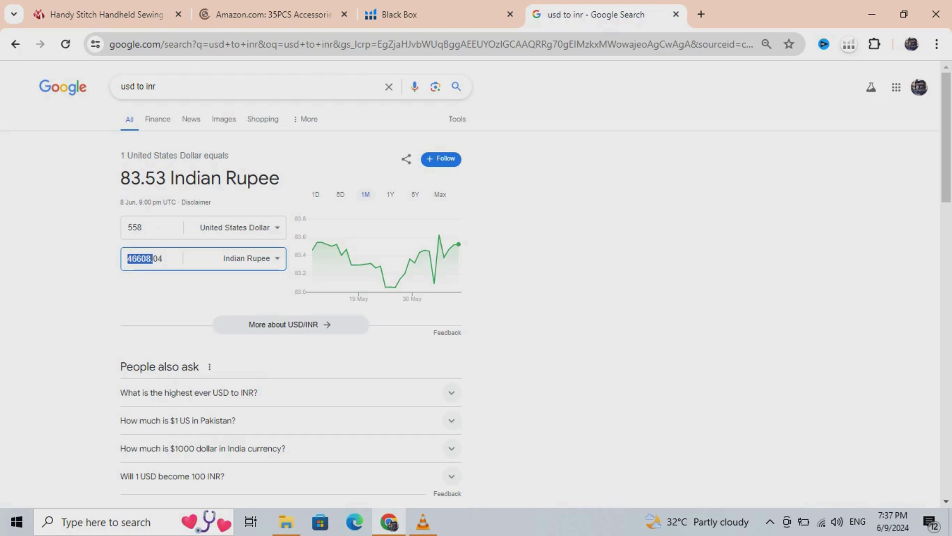
pyautogui.click(399, 14)
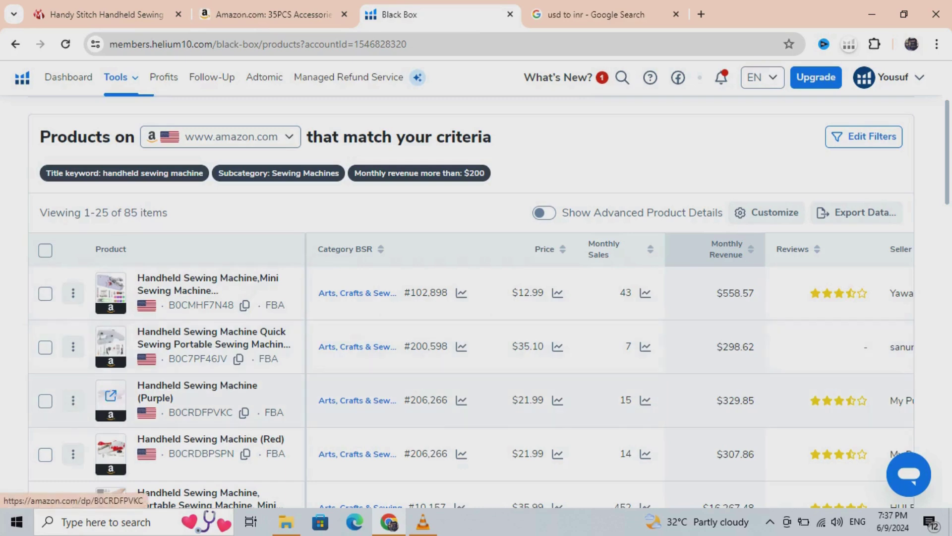
# Step: Examine the prices, monthly sales and revenue of the matching products down to the Portable Mini Sewing Machine listing B0CYT6VYPF
pyautogui.scroll(-4, 213, 317)
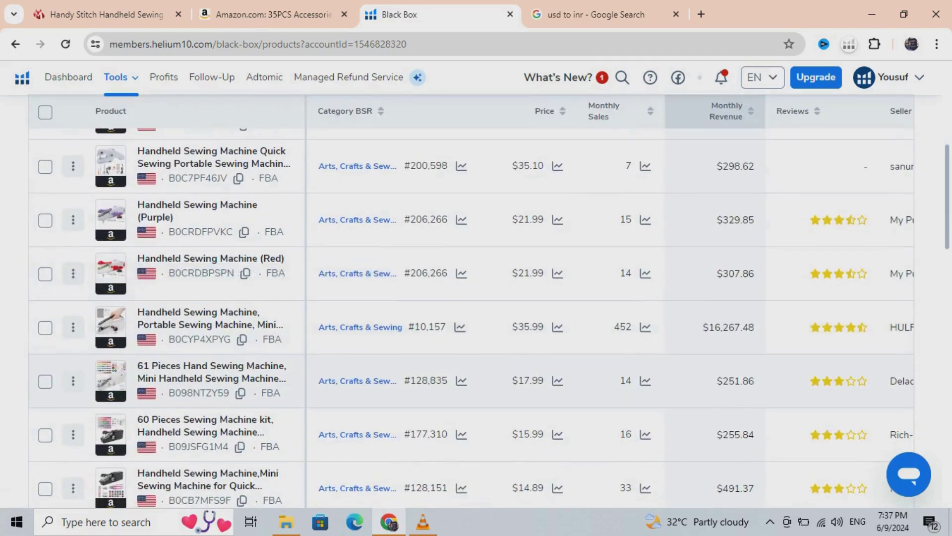
pyautogui.moveTo(110, 380)
pyautogui.scroll(-2, 490, 319)
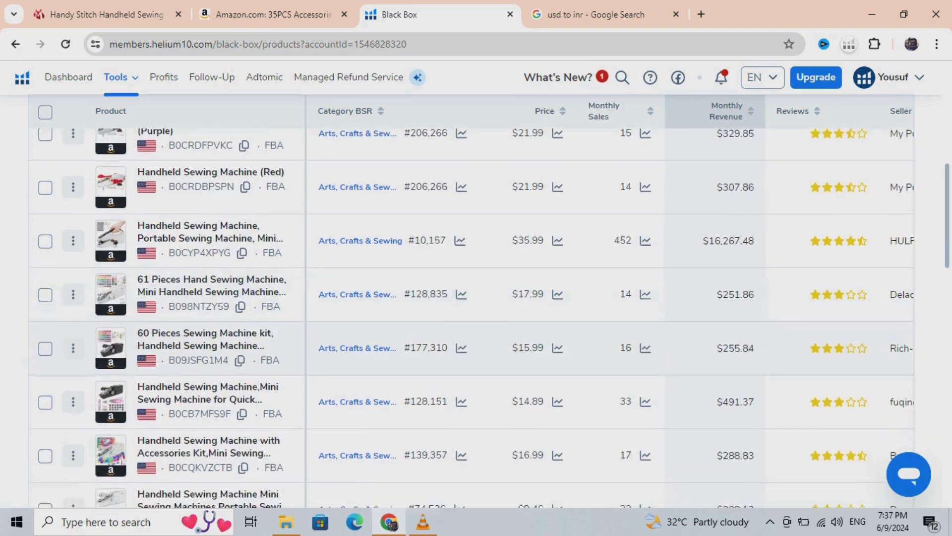
pyautogui.scroll(-2, 490, 319)
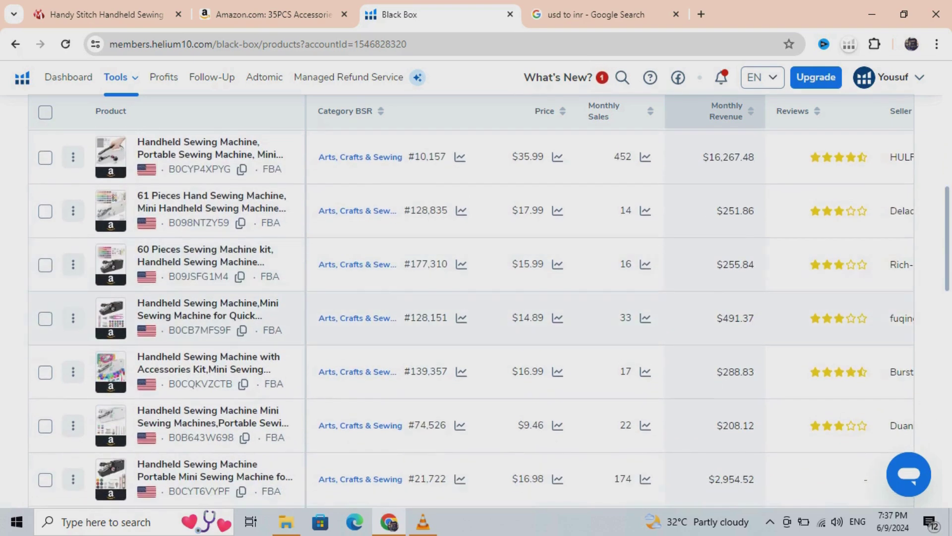
pyautogui.scroll(-1, 489, 318)
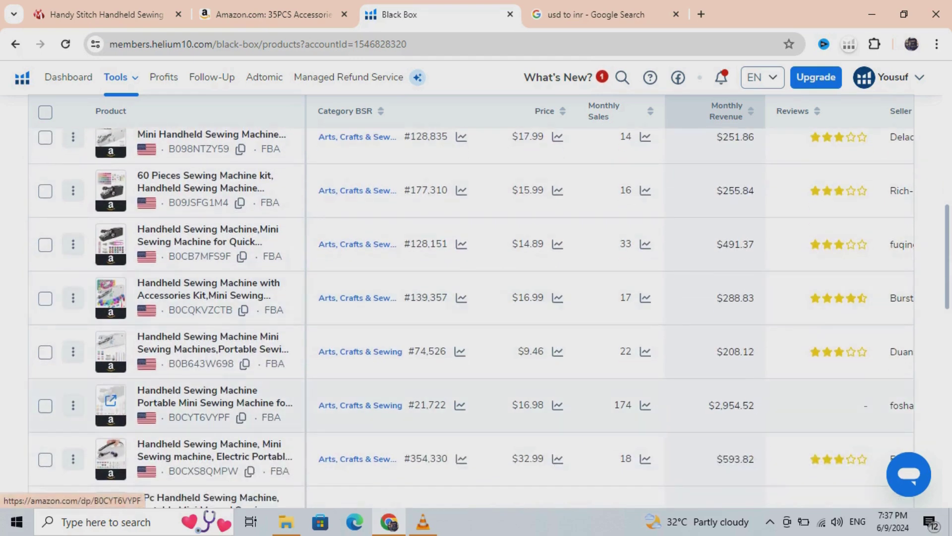
pyautogui.moveTo(110, 399)
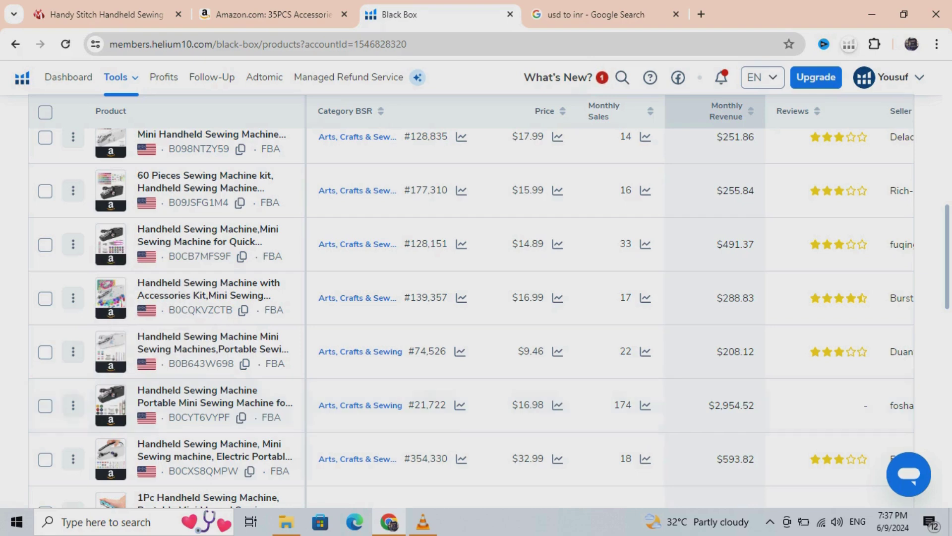
# Step: Convert 2954 US dollars to Indian rupees in Google's currency converter and highlight the rupee amount
pyautogui.click(596, 15)
pyautogui.click(154, 227)
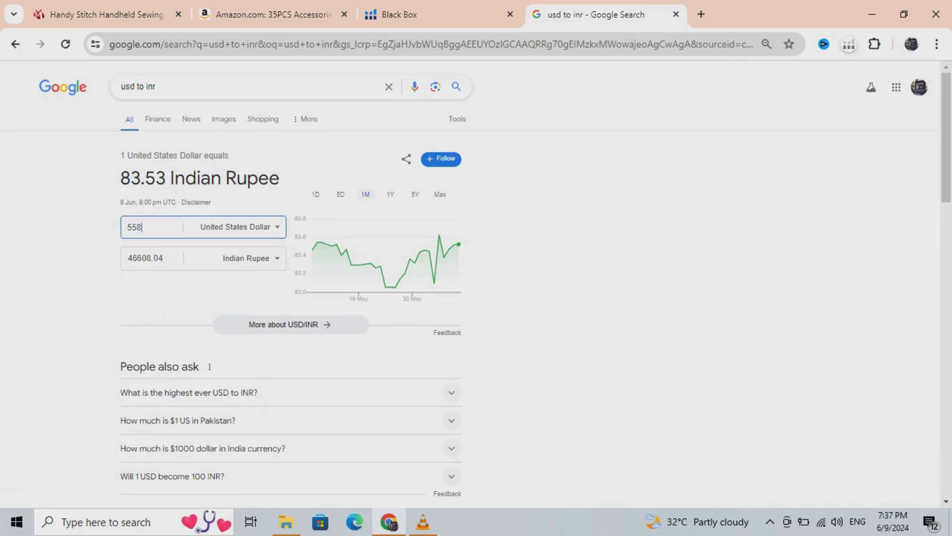
pyautogui.doubleClick(142, 227)
pyautogui.click(144, 227)
pyautogui.hotkey('ctrl', 'a')
pyautogui.write('2954')
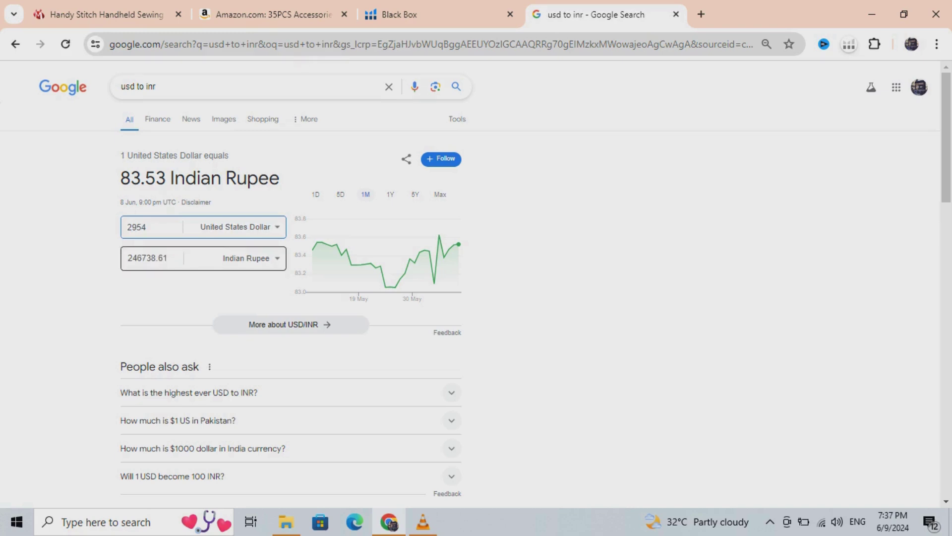
pyautogui.moveTo(150, 259)
pyautogui.mouseDown()
pyautogui.moveTo(169, 258)
pyautogui.moveTo(131, 258)
pyautogui.moveTo(168, 259)
pyautogui.mouseUp()
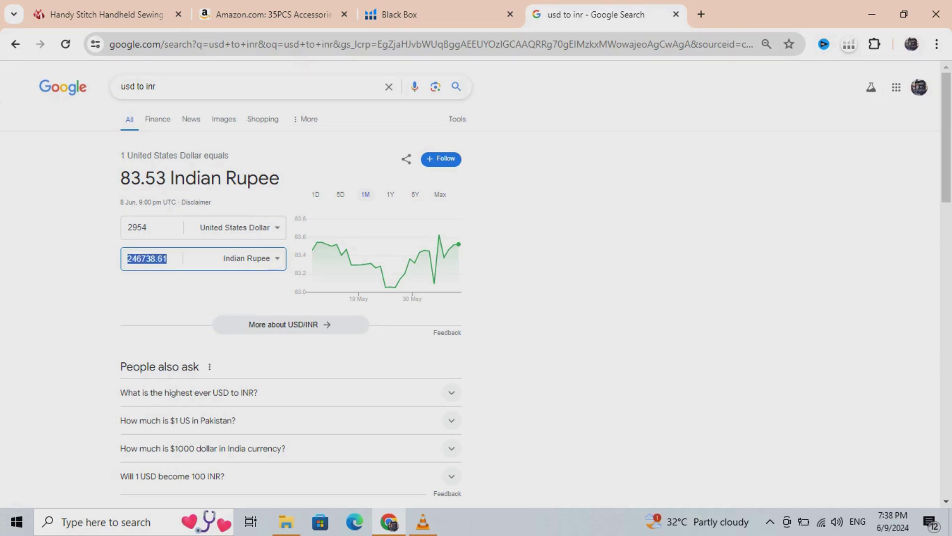
# Step: Return to the Black Box results, examine the sales of further listings and preview the product image of the Portable Hand Sewing listing B091PNCKJX
pyautogui.click(399, 14)
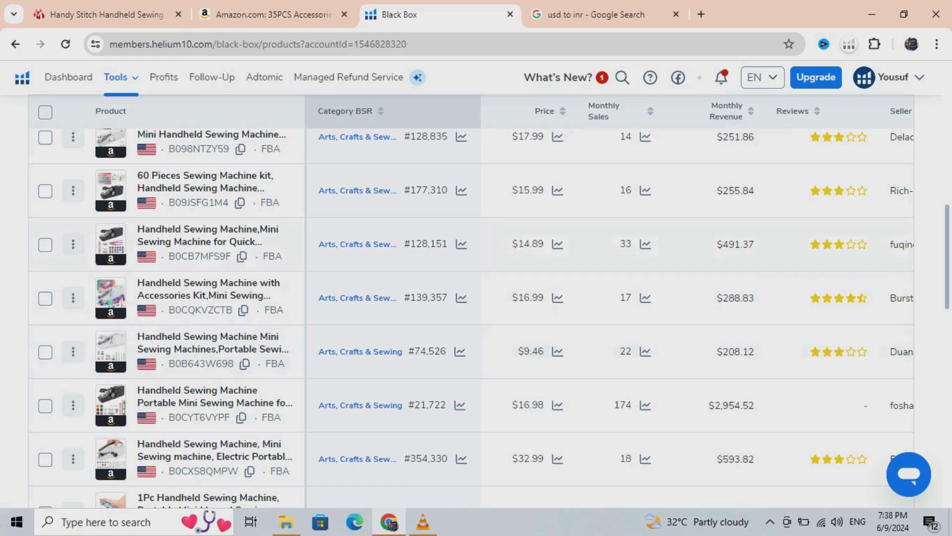
pyautogui.scroll(-2, 645, 258)
pyautogui.scroll(-4, 476, 297)
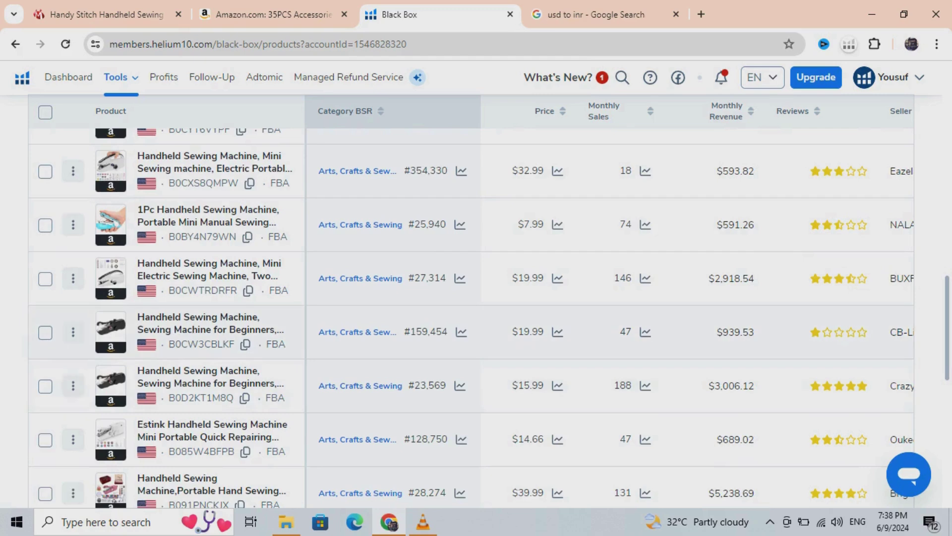
pyautogui.scroll(-1, 476, 298)
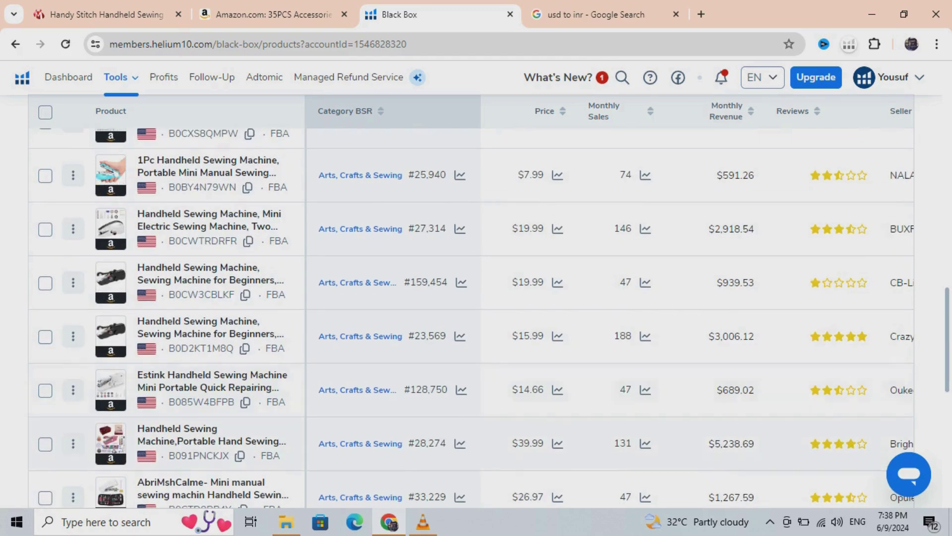
pyautogui.scroll(-1, 110, 426)
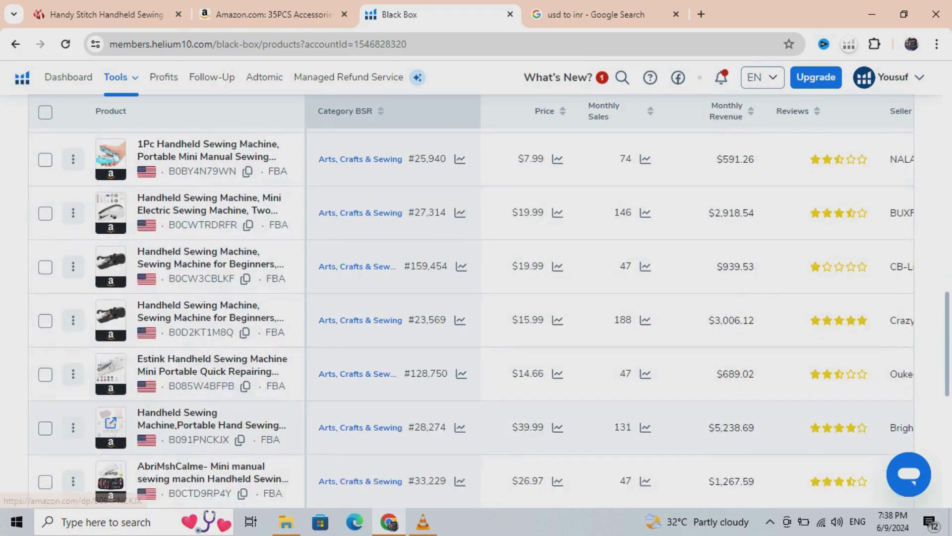
pyautogui.moveTo(110, 424)
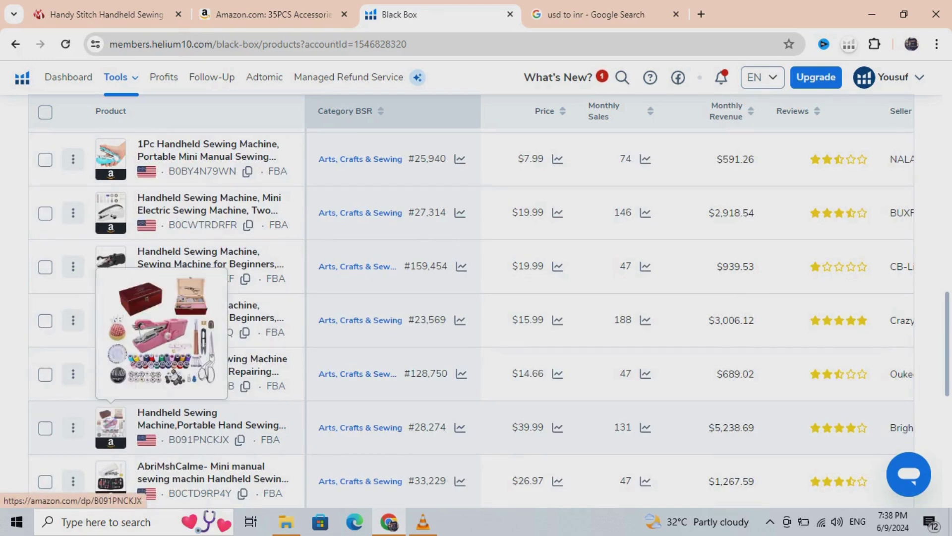